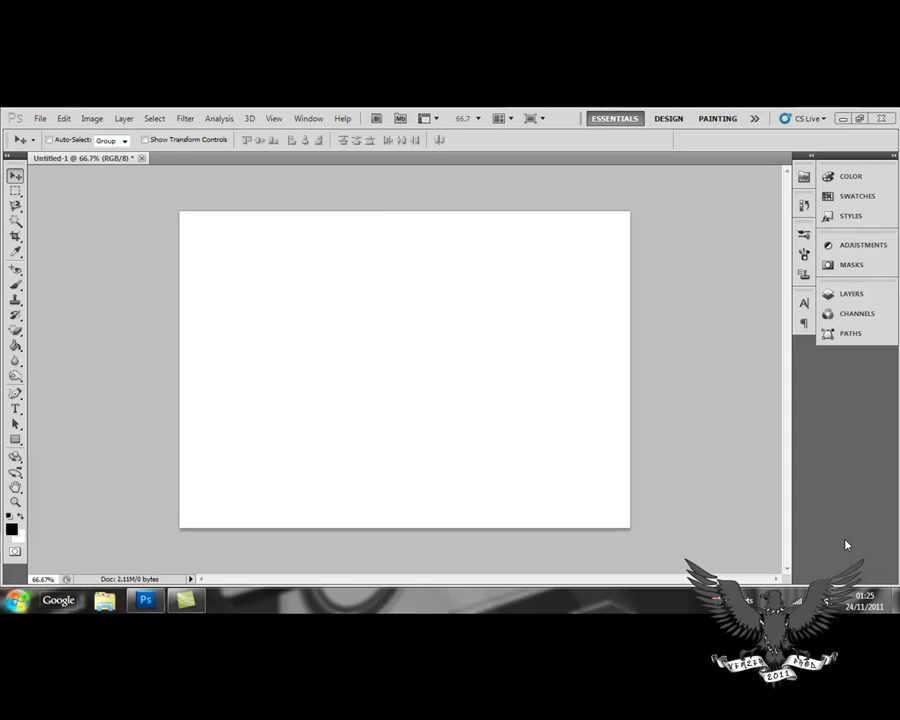
Step: Expand the Layers panel to show the blank document's locked Background layer
click(866, 300)
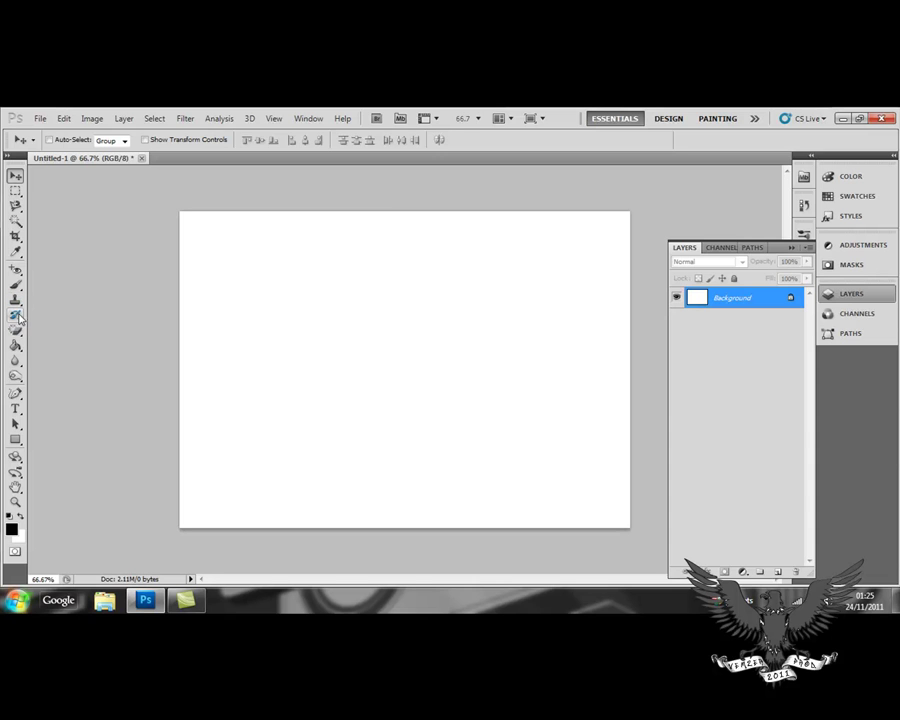
click(15, 345)
click(281, 320)
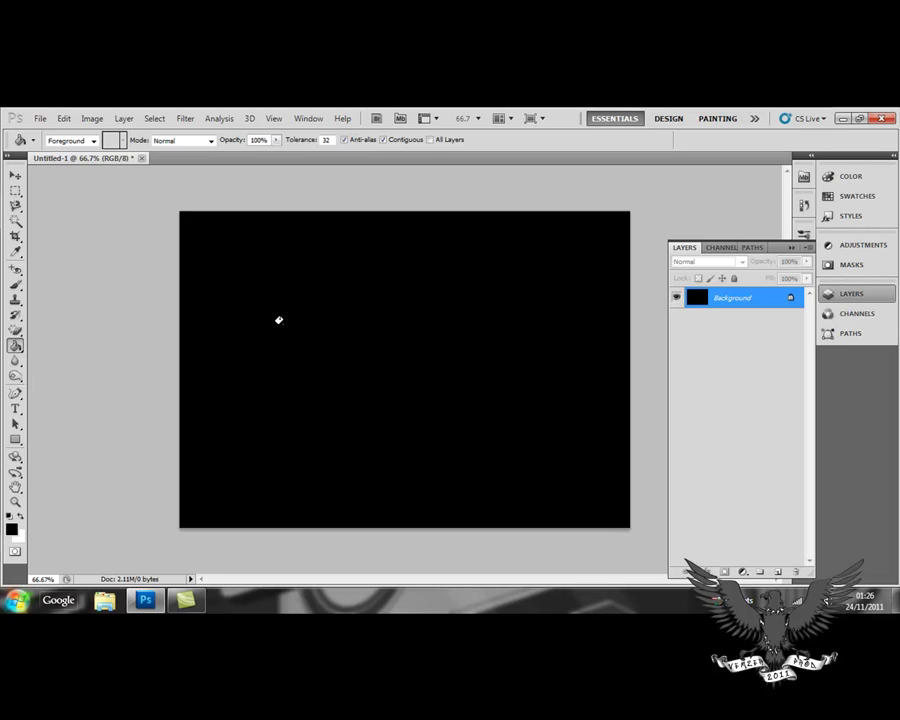
key(ctrl+z)
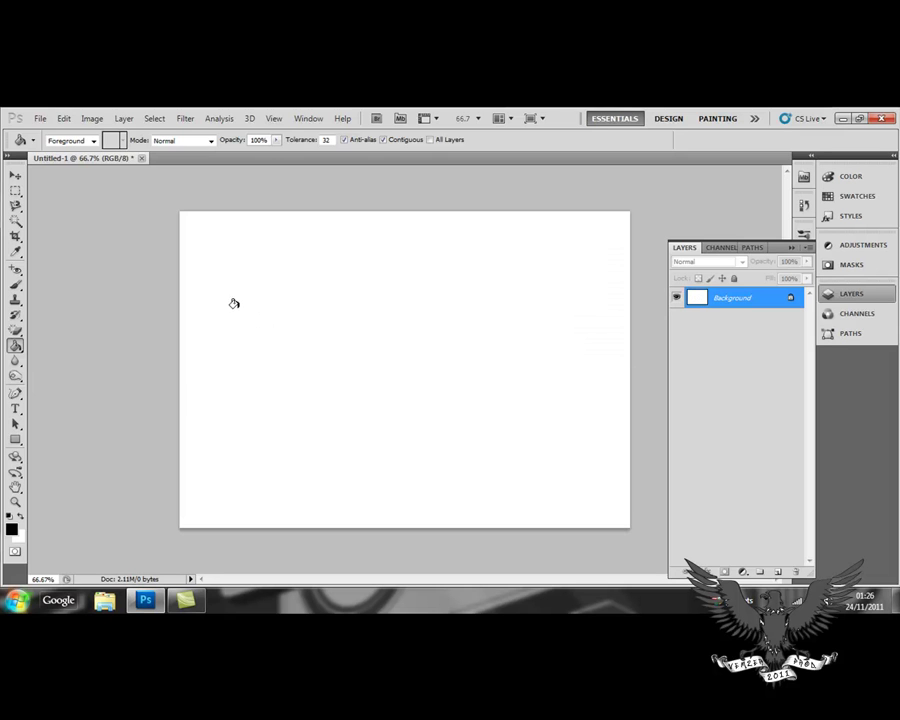
Step: Open Brick Wall.jpg from the Desktop as a second document
click(38, 118)
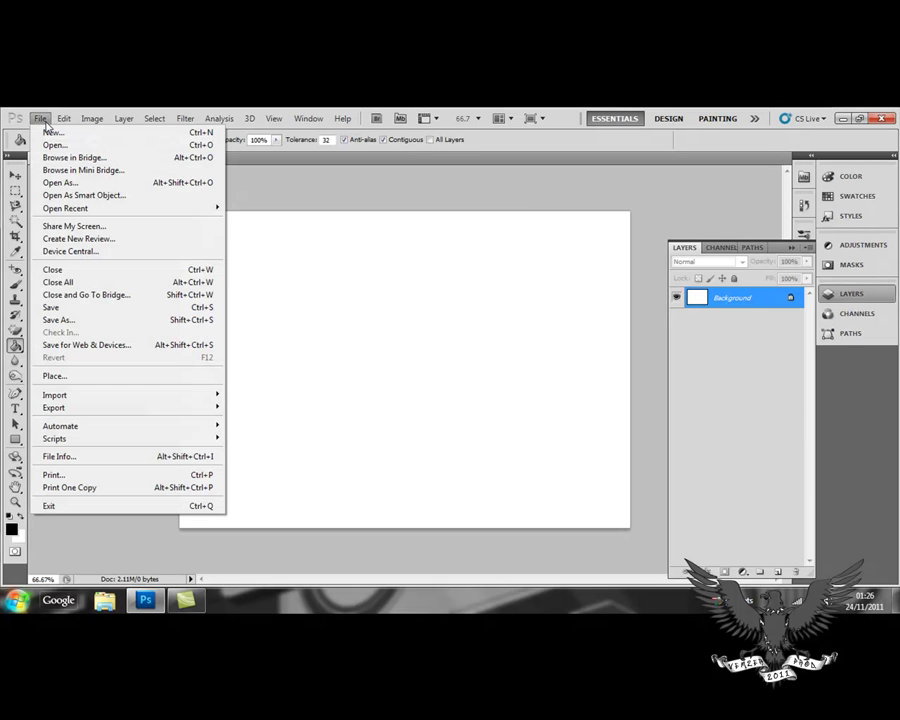
click(64, 140)
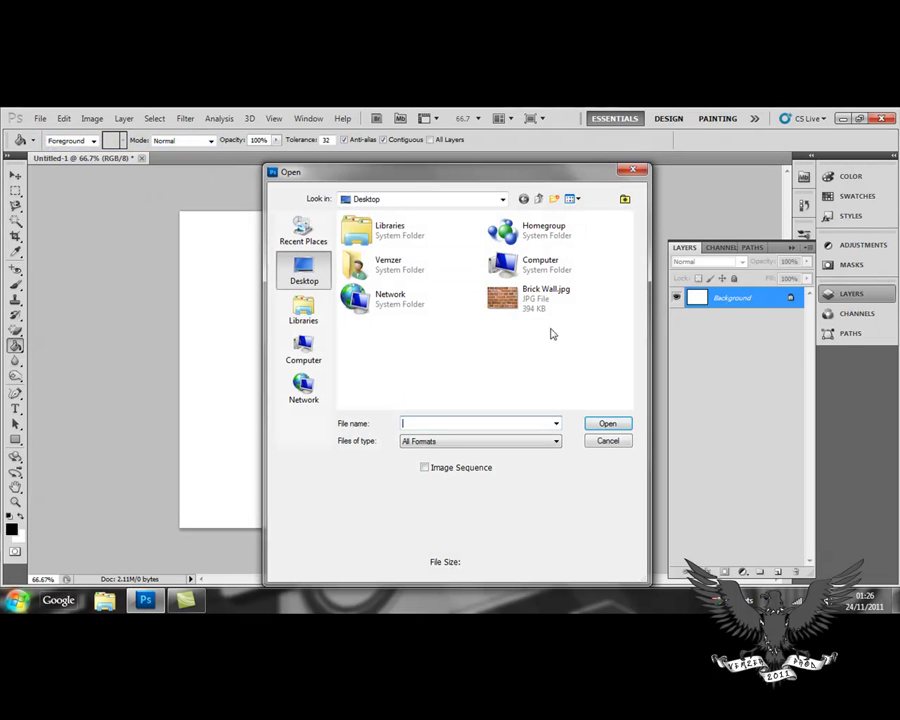
click(540, 305)
click(603, 425)
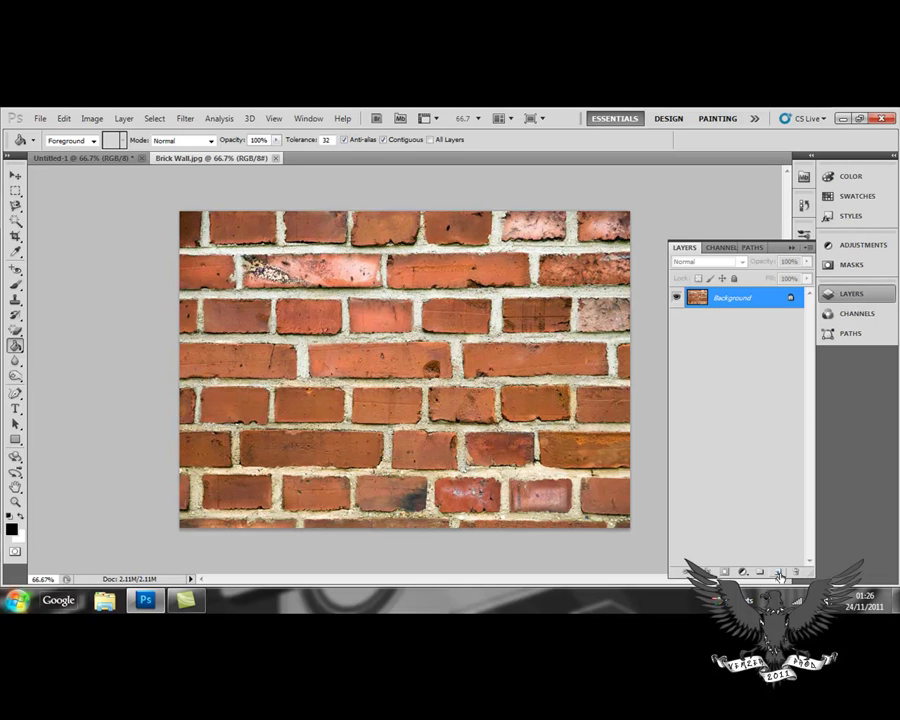
Step: Add a new layer and stamp the black winged-skull brush twice onto the bricks
click(779, 573)
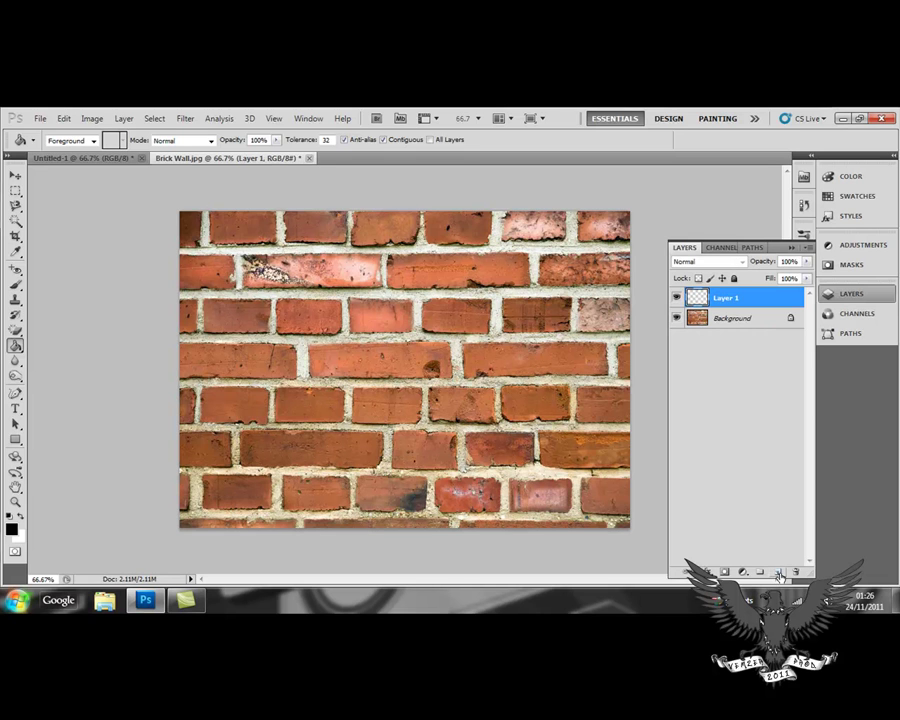
double_click(725, 300)
key(Return)
click(18, 285)
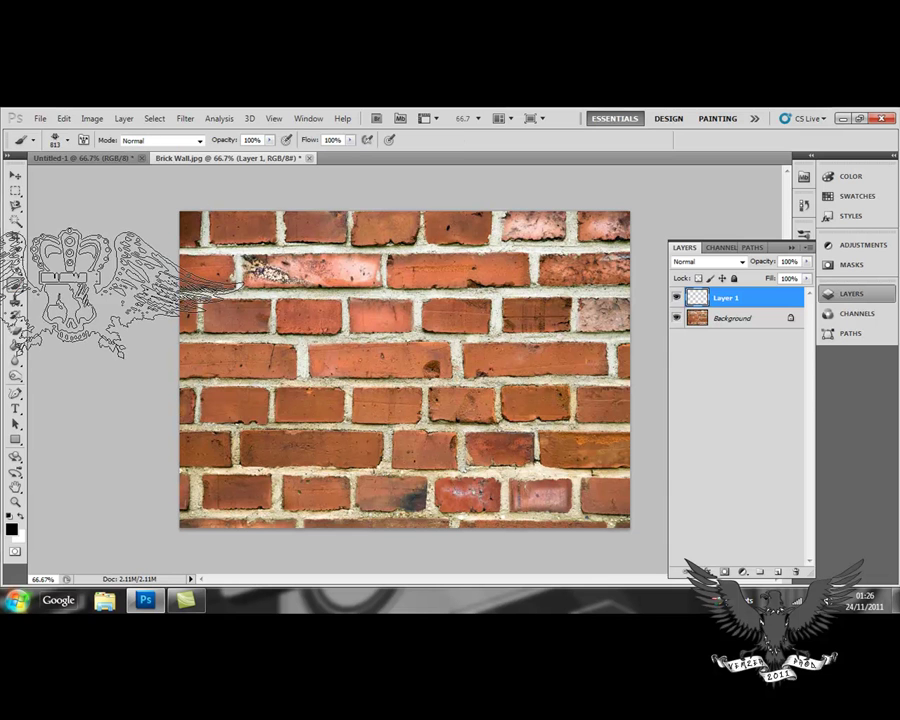
click(410, 318)
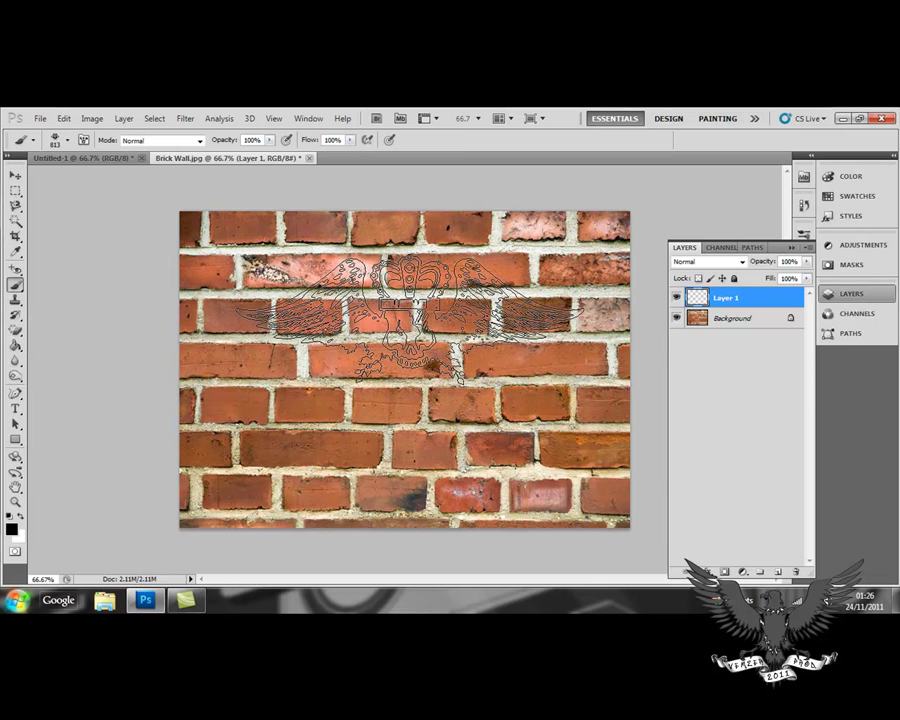
click(410, 318)
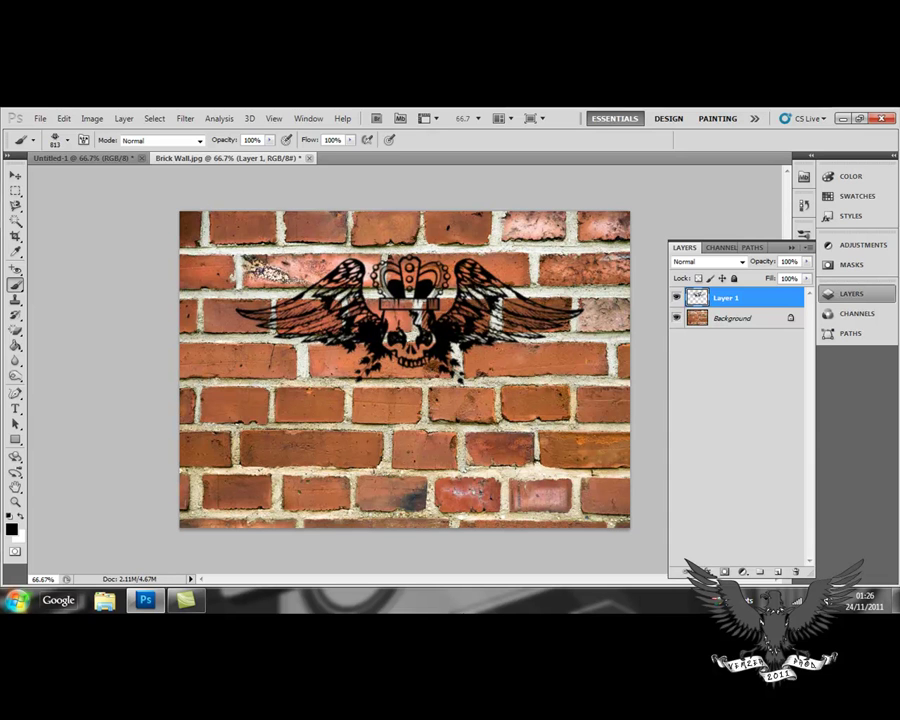
Step: Rename the new layer to 'Skull'
double_click(727, 298)
text(Skull)
key(Return)
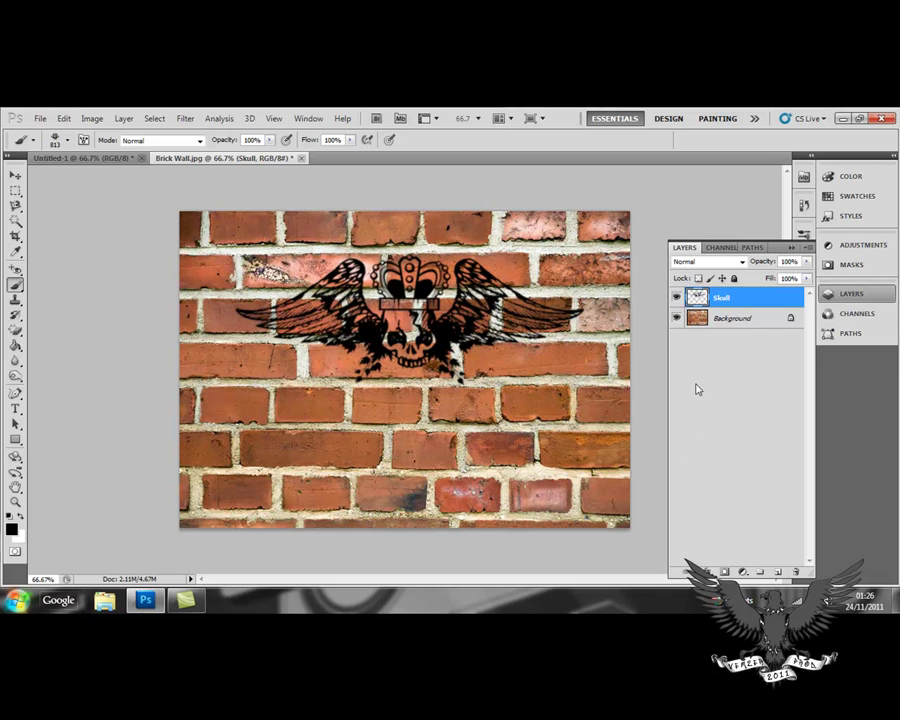
click(16, 176)
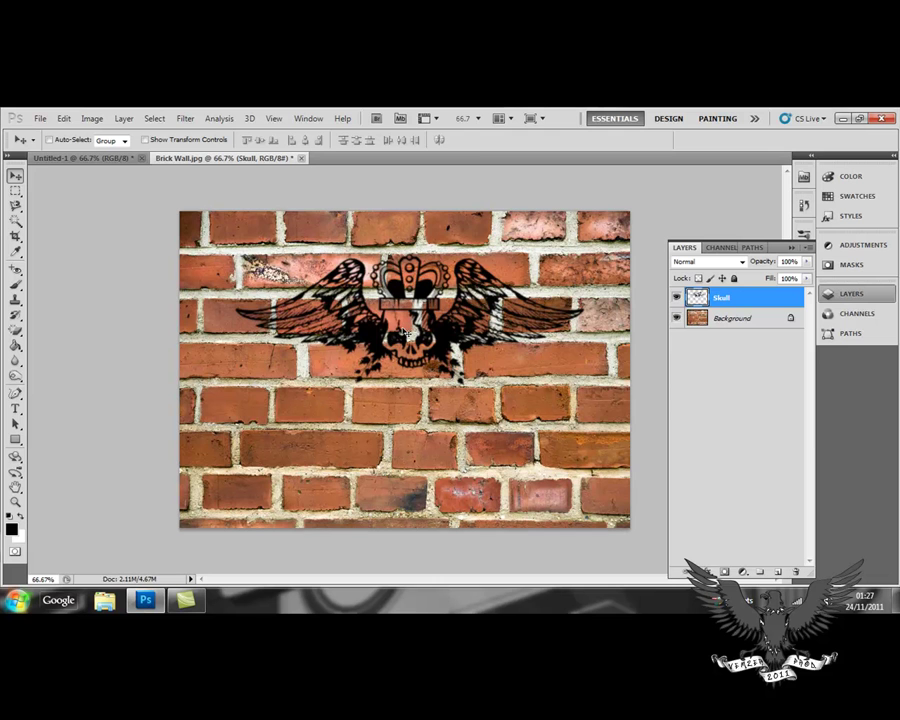
mouse_move(405, 340)
mouse_down()
mouse_move(447, 320)
mouse_move(497, 340)
mouse_move(486, 376)
mouse_move(430, 366)
mouse_move(374, 384)
mouse_move(362, 335)
mouse_move(420, 337)
mouse_move(405, 365)
mouse_move(357, 331)
mouse_move(404, 334)
mouse_up()
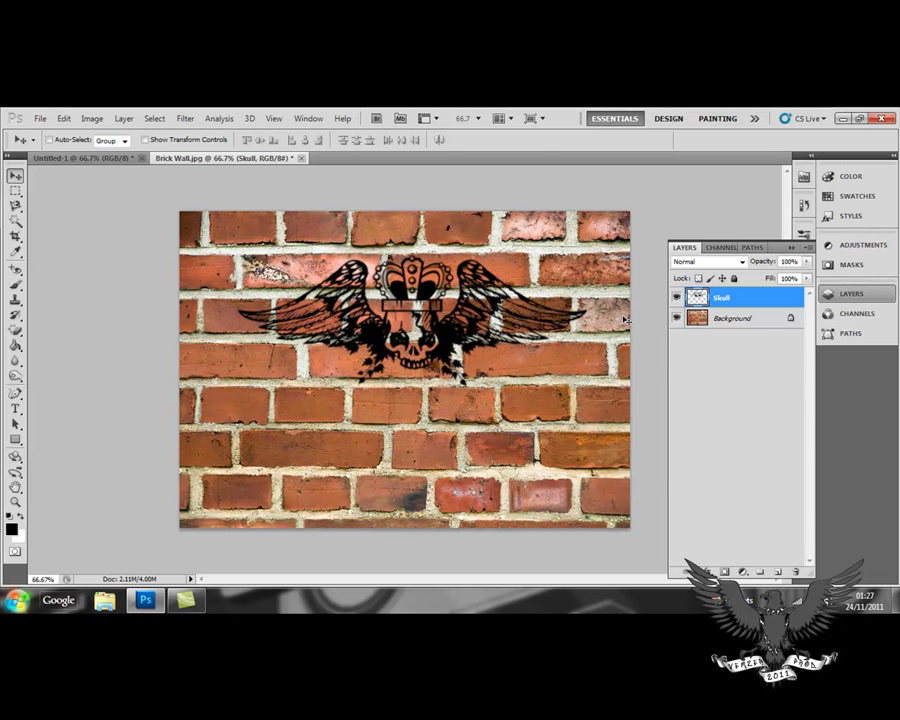
click(736, 325)
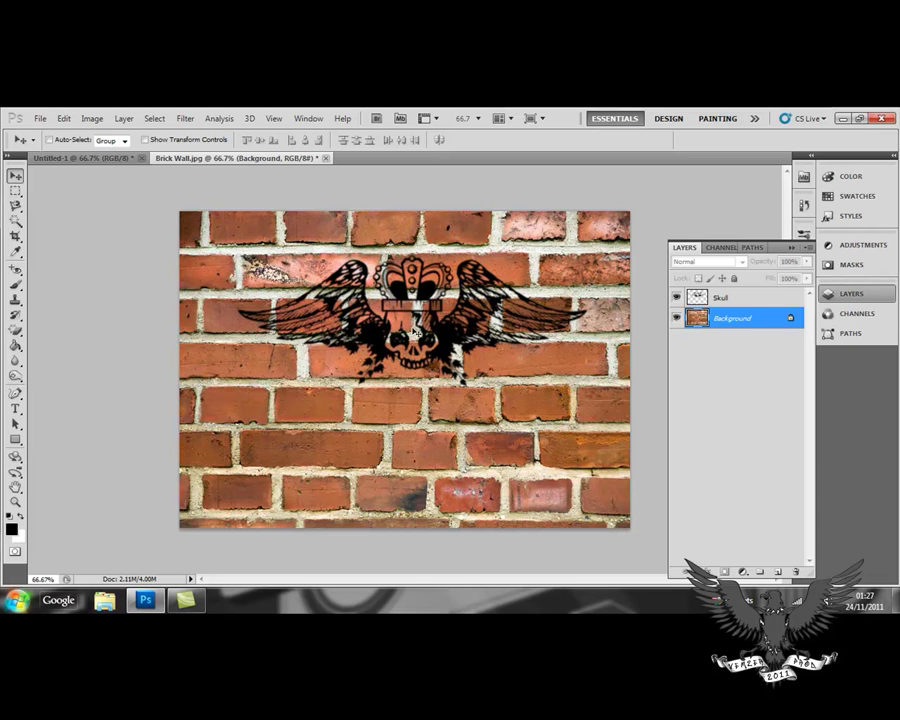
click(374, 395)
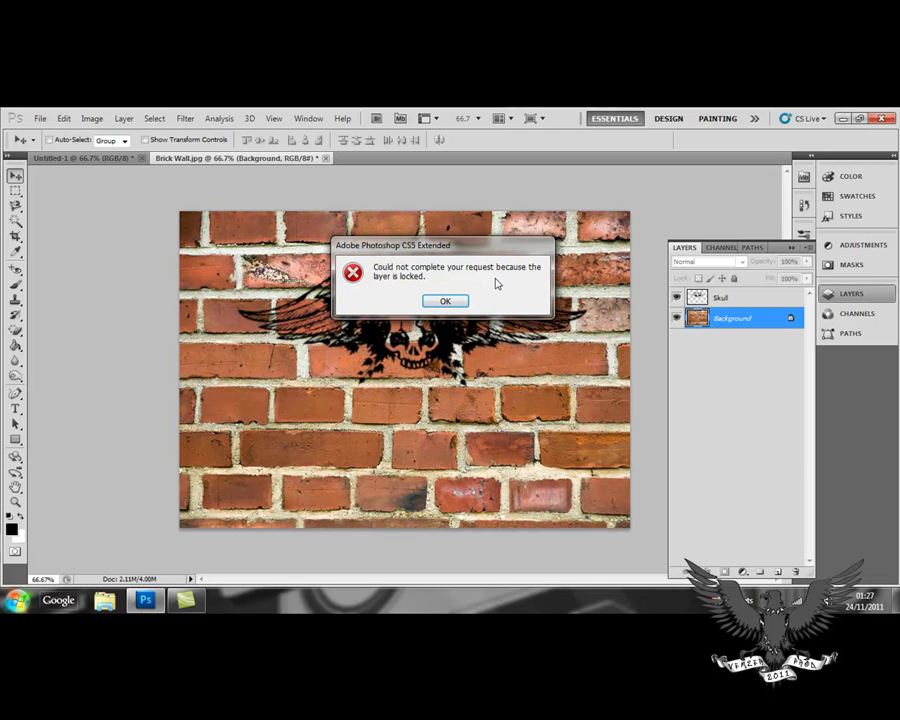
click(454, 302)
click(775, 298)
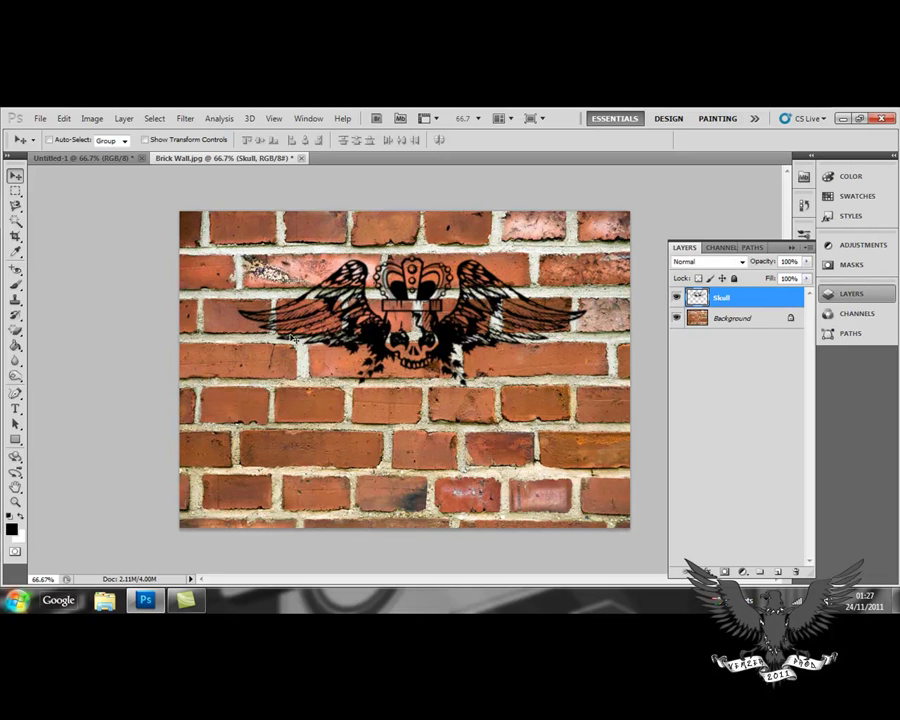
Step: Type 'Vemzer's Photoshop Tutorial' in black Aller Bold 44 pt below the skull and commit it
click(17, 409)
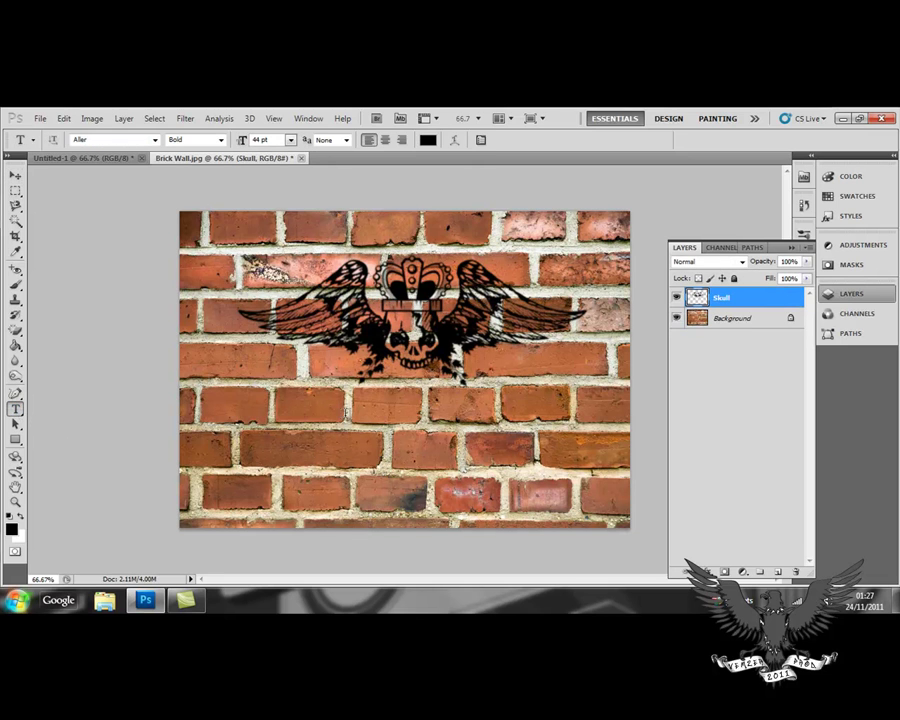
click(178, 287)
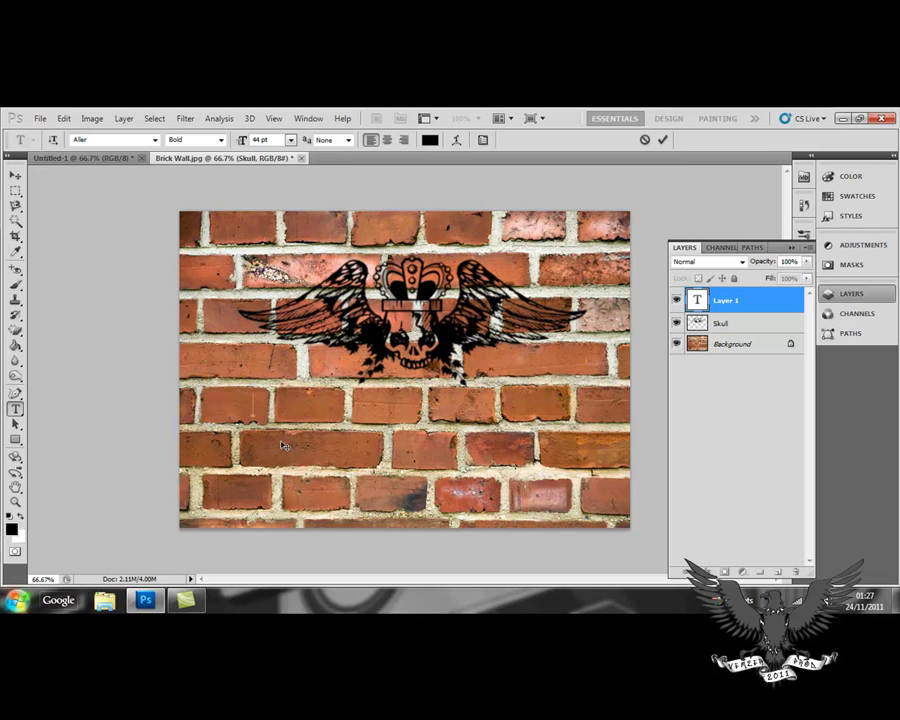
text(Vemz)
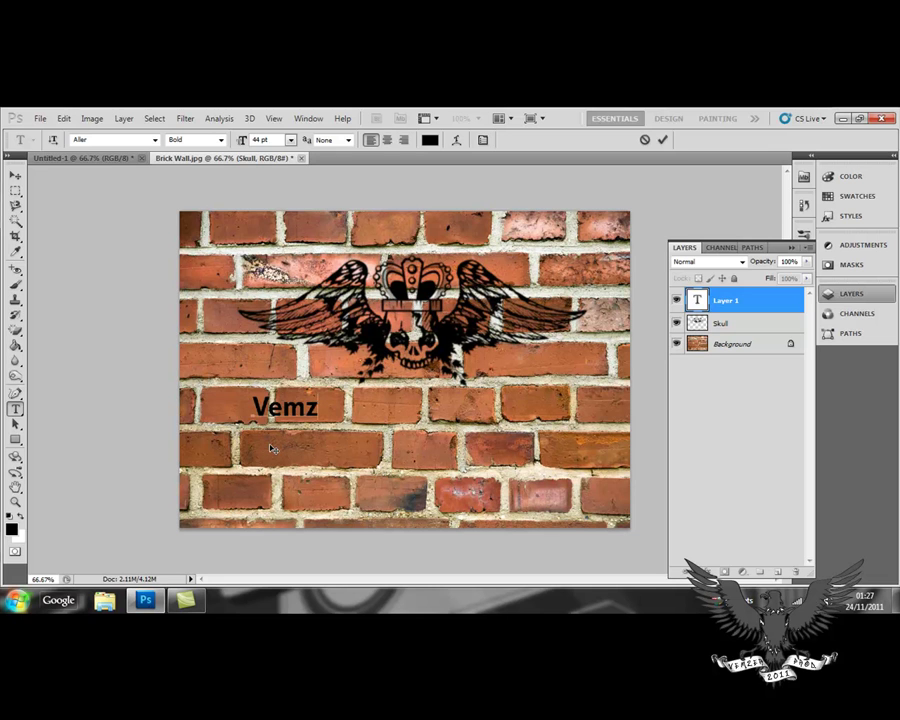
text(er's)
text( Photosho)
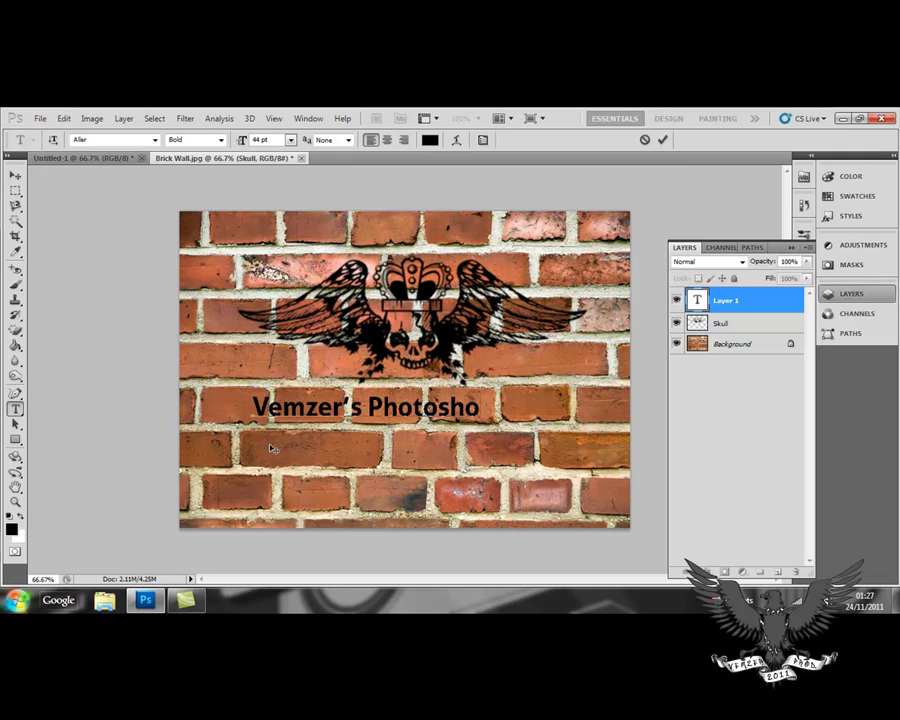
text(p Tutorial)
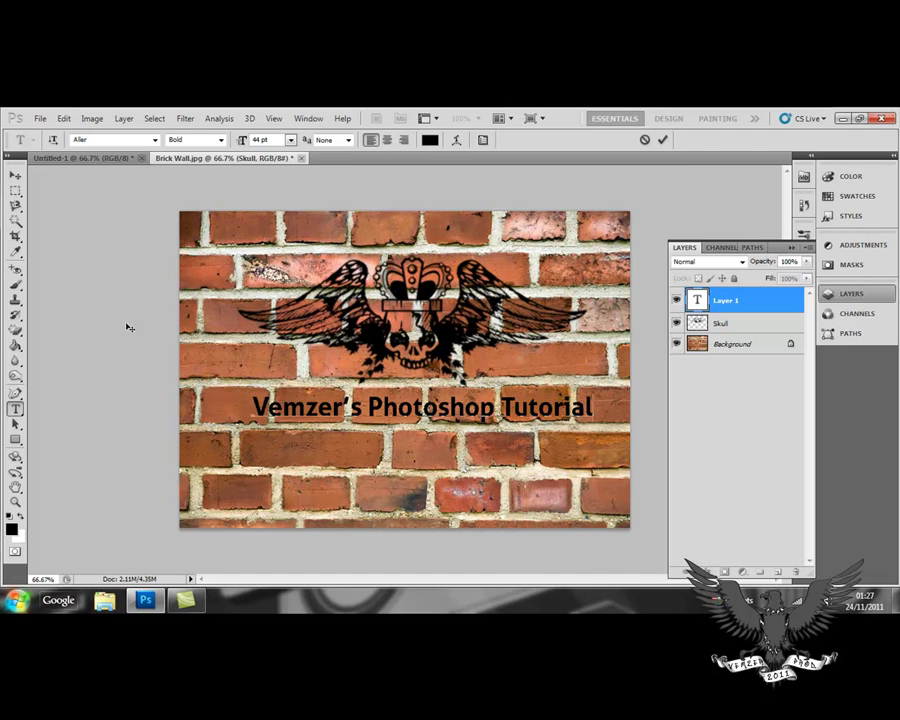
click(15, 175)
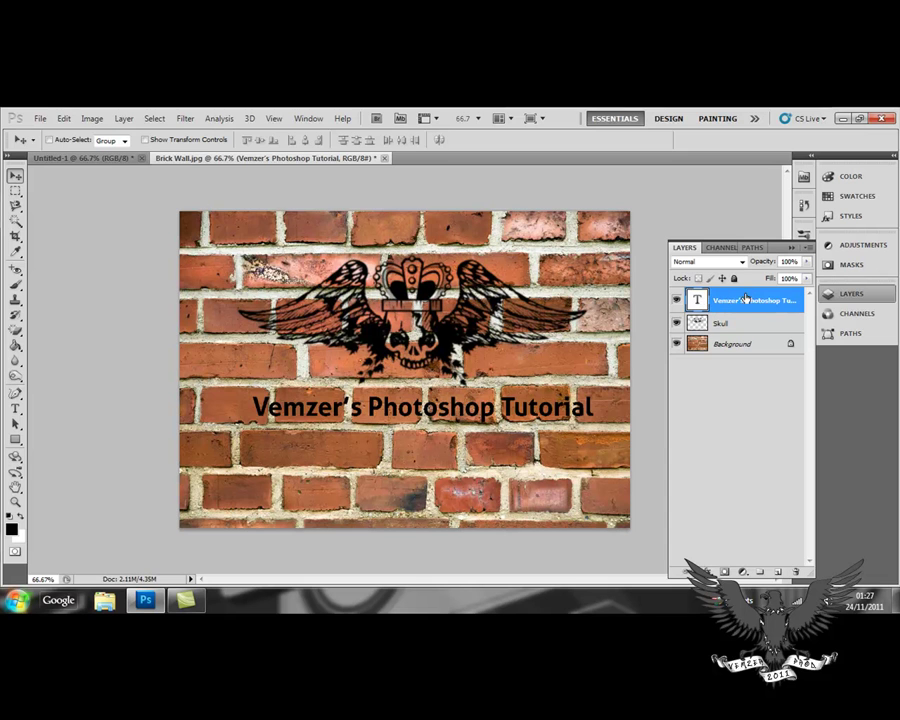
Step: Nudge the title text down and left, then toggle the Skull layer's visibility to compare
mouse_move(432, 419)
mouse_down()
mouse_move(401, 479)
mouse_move(431, 421)
mouse_move(423, 426)
mouse_up()
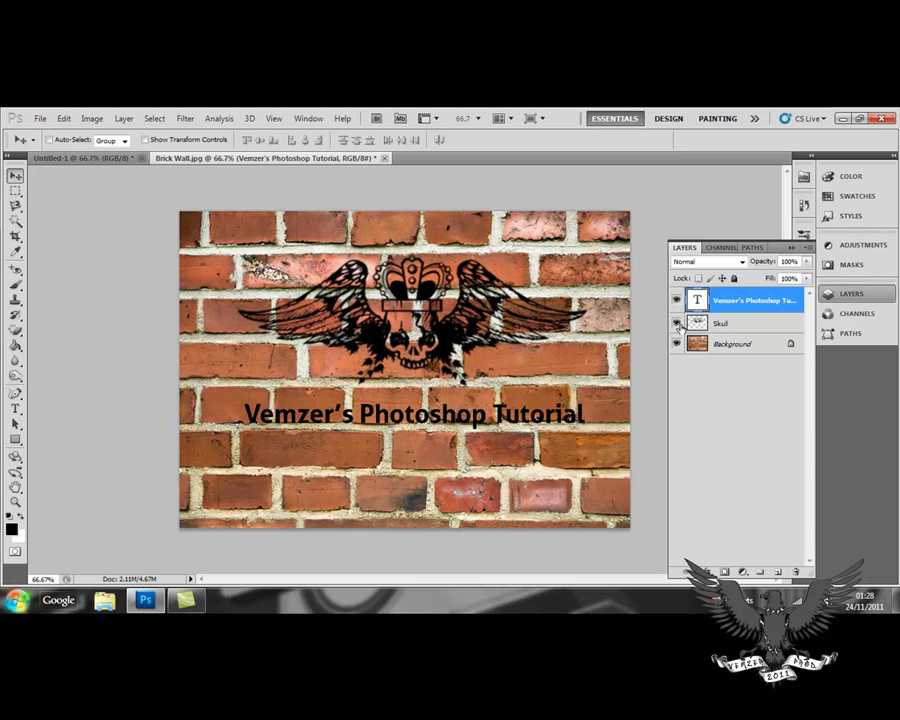
click(676, 323)
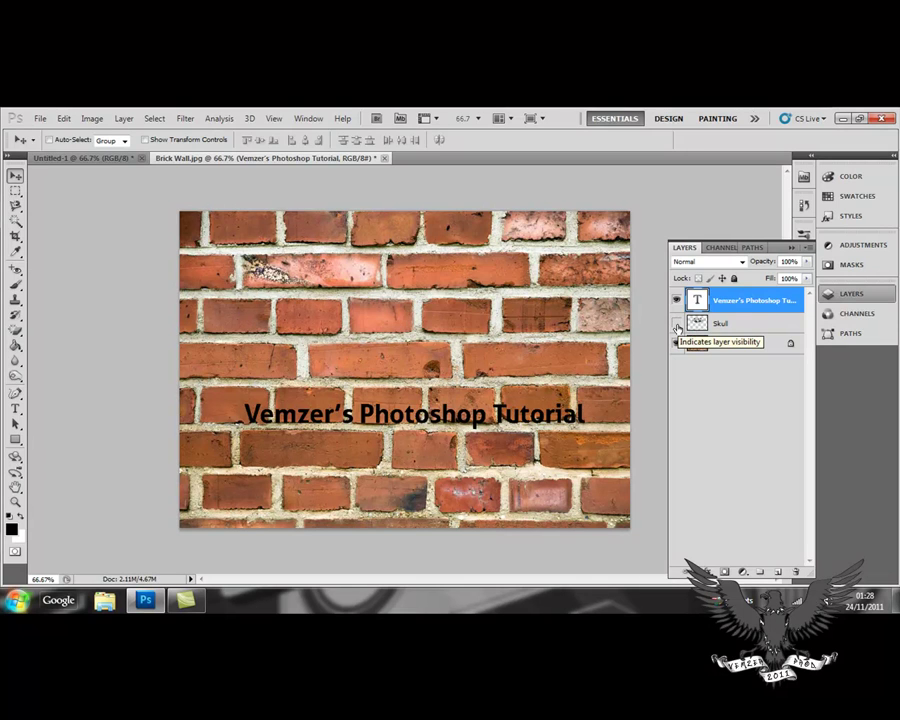
click(676, 323)
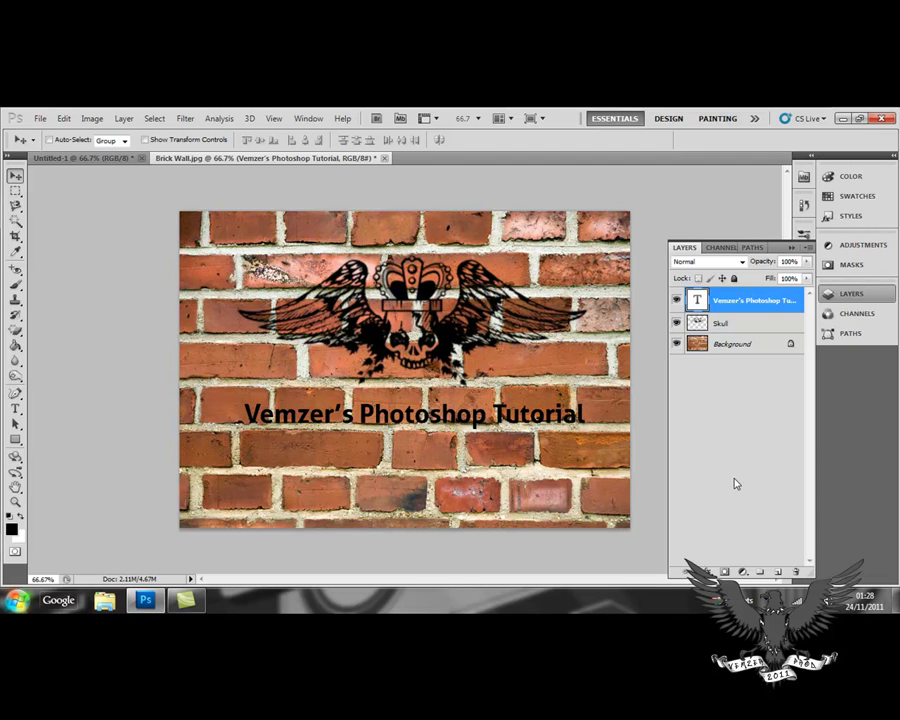
Step: Delete the existing Skull layer
click(745, 325)
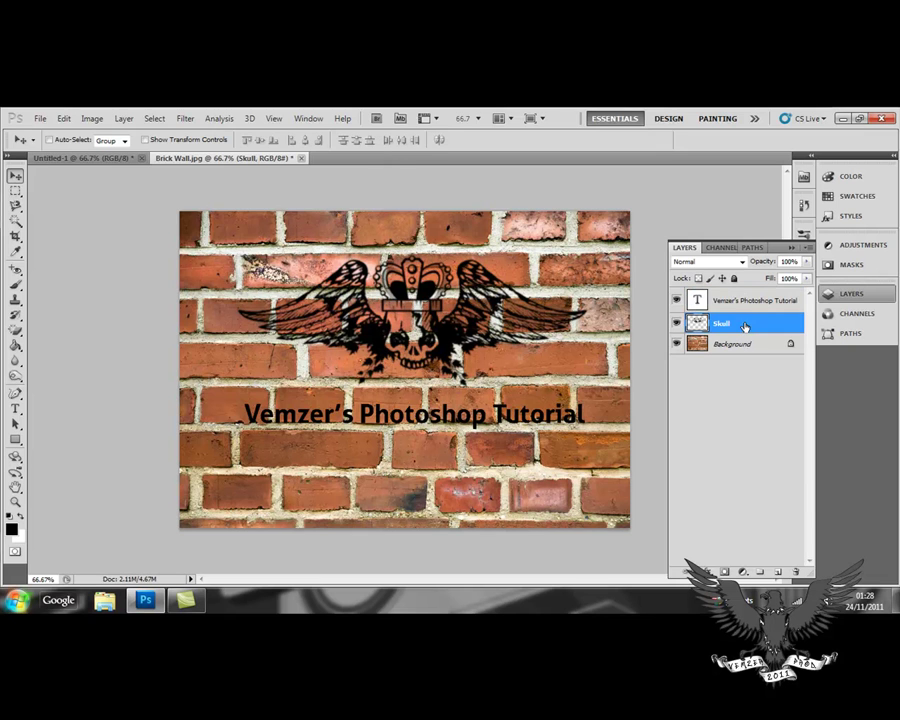
click(795, 572)
click(399, 300)
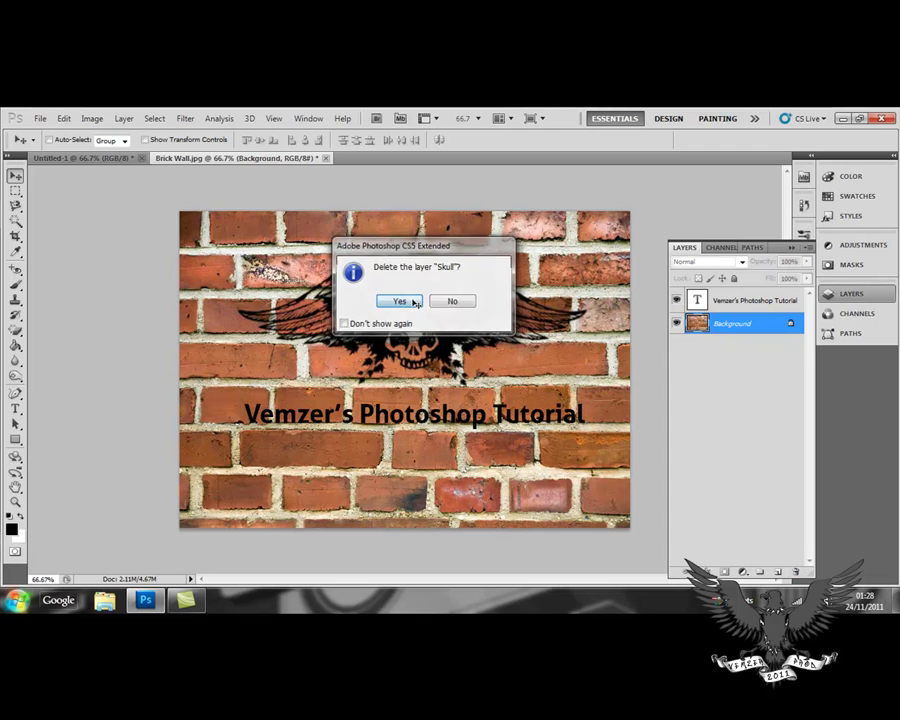
Step: Stamp a new black winged skull on a fresh layer and name it 'Skull'
click(16, 287)
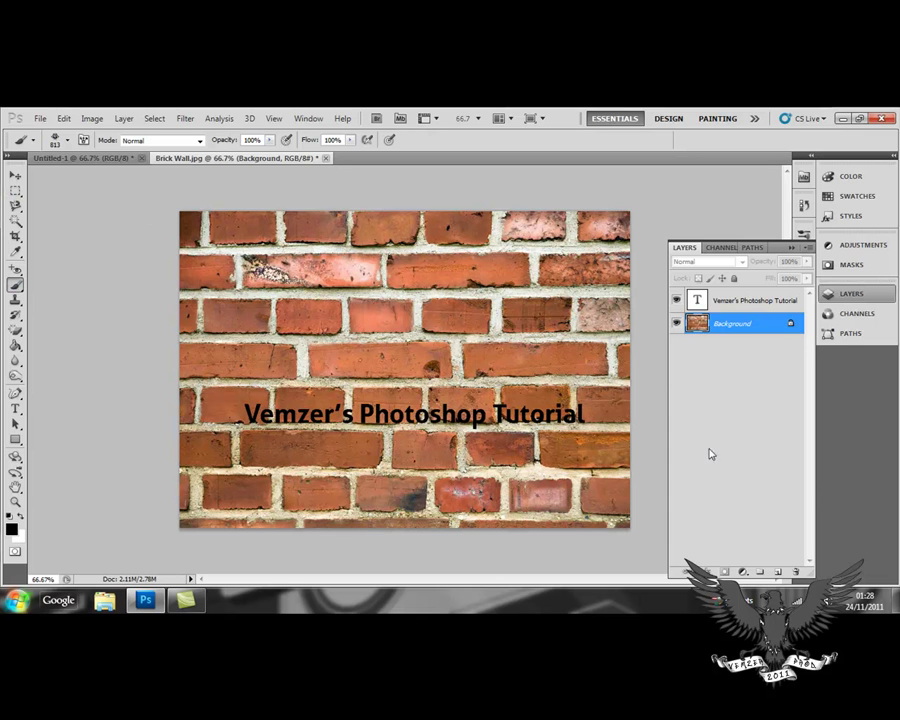
click(777, 573)
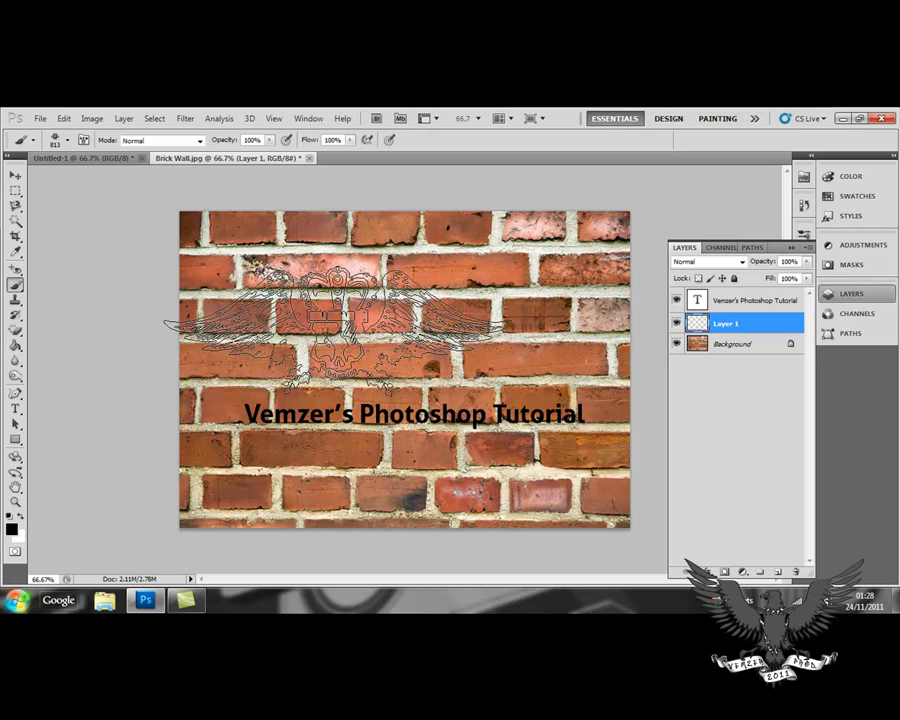
click(410, 300)
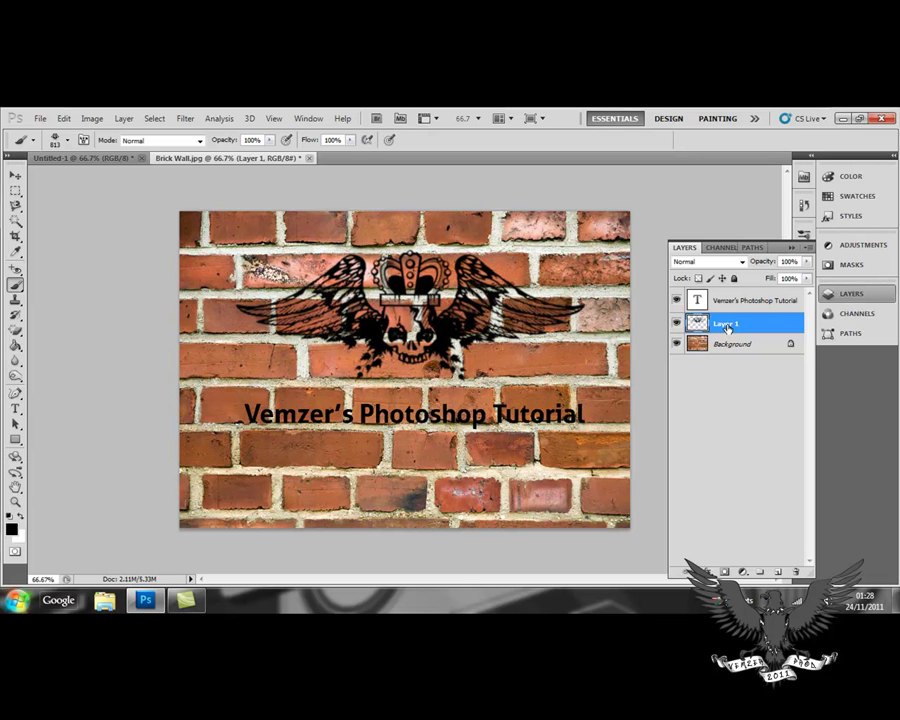
double_click(727, 324)
text(Skull)
key(Return)
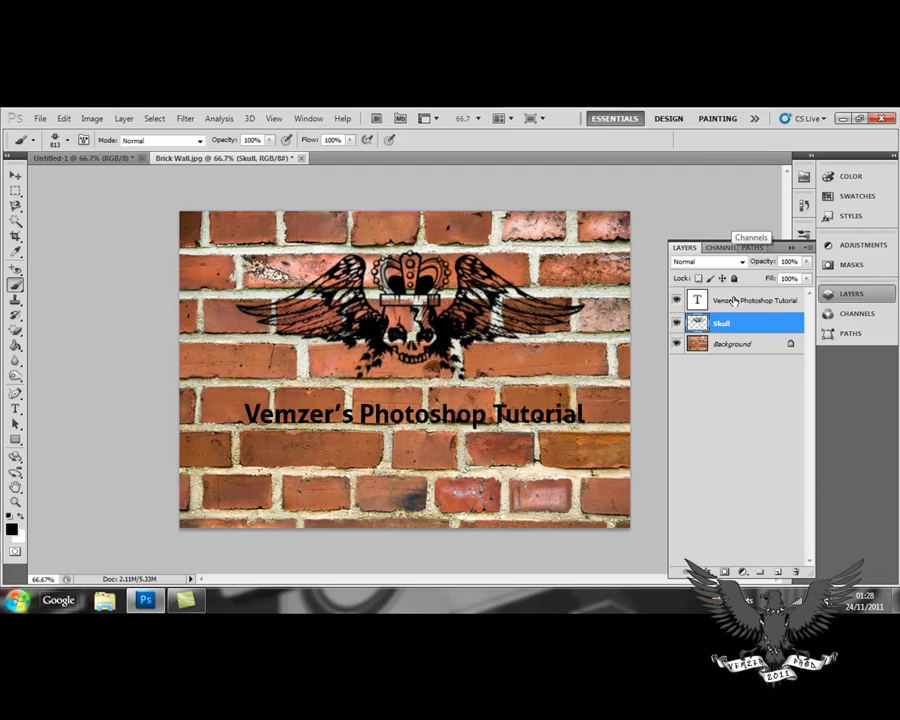
Step: Select the title, Skull and Background layers together and merge them with Merge Layers
ctrl+click(737, 300)
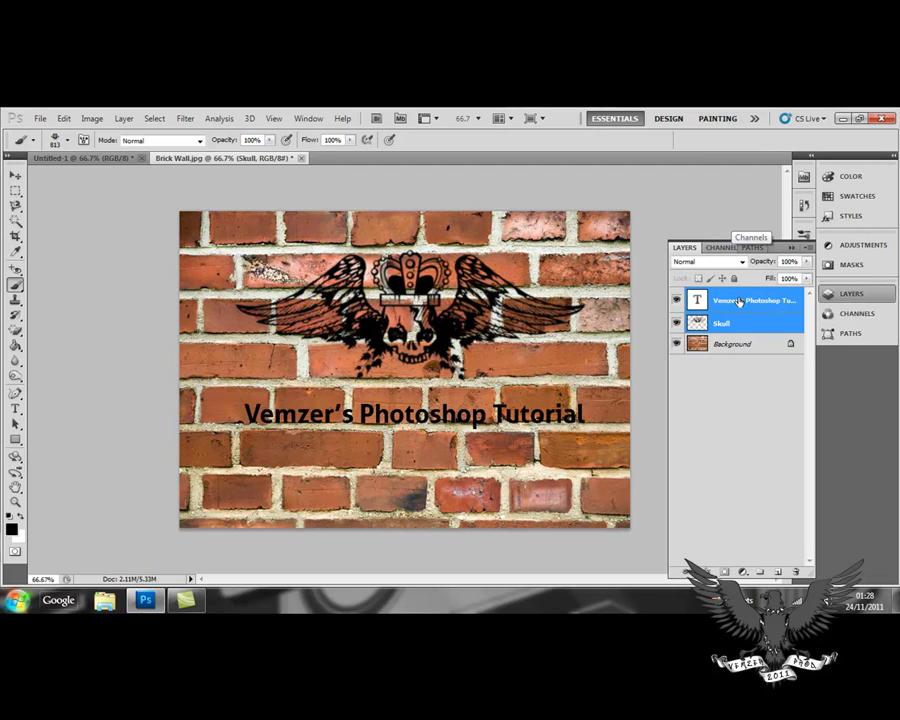
ctrl+click(740, 346)
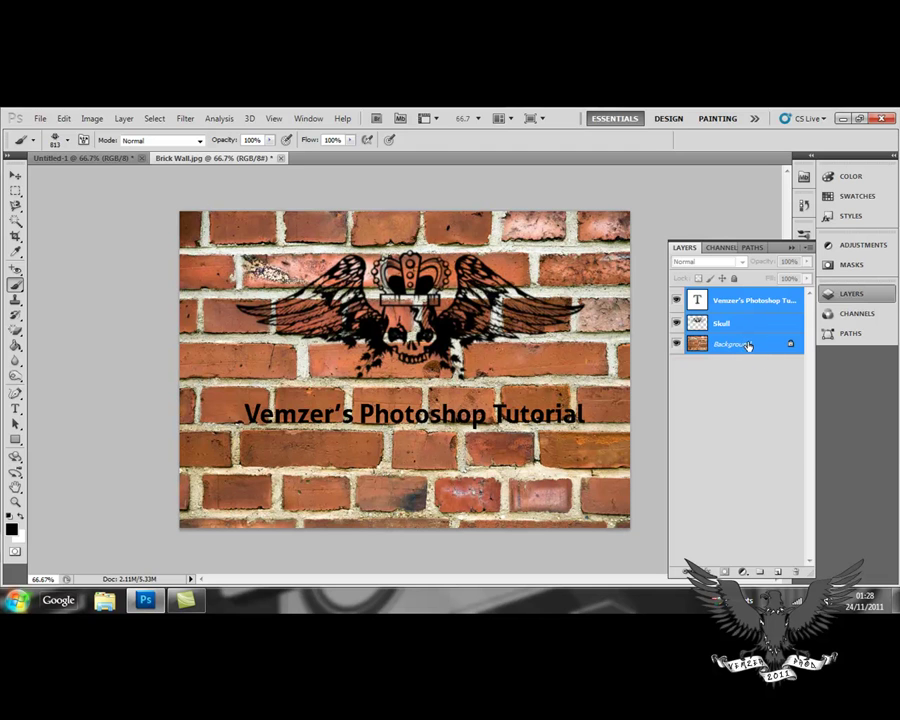
right_click(748, 345)
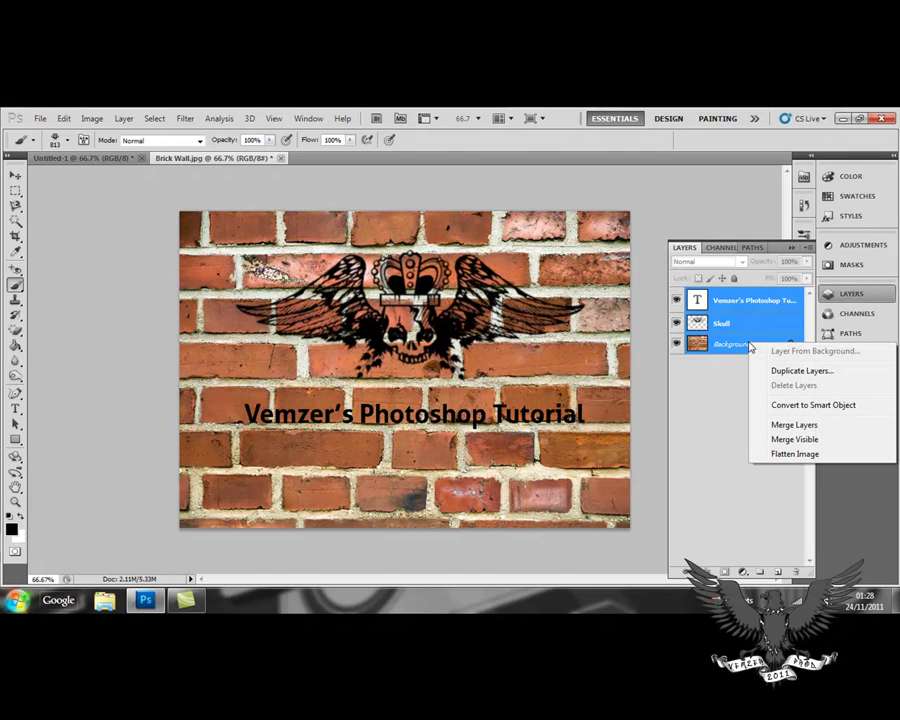
click(816, 433)
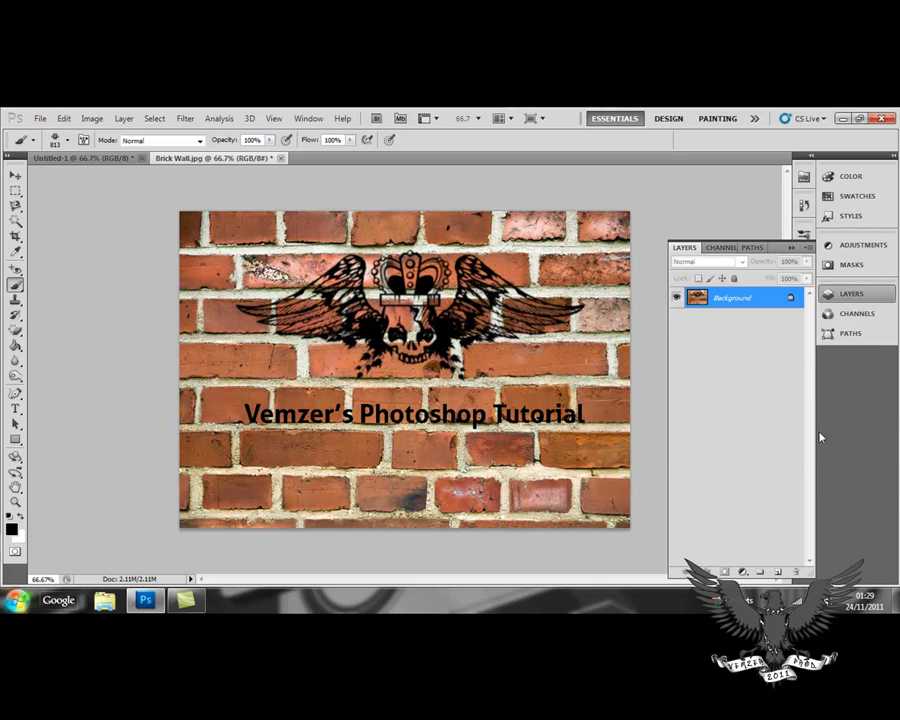
click(15, 175)
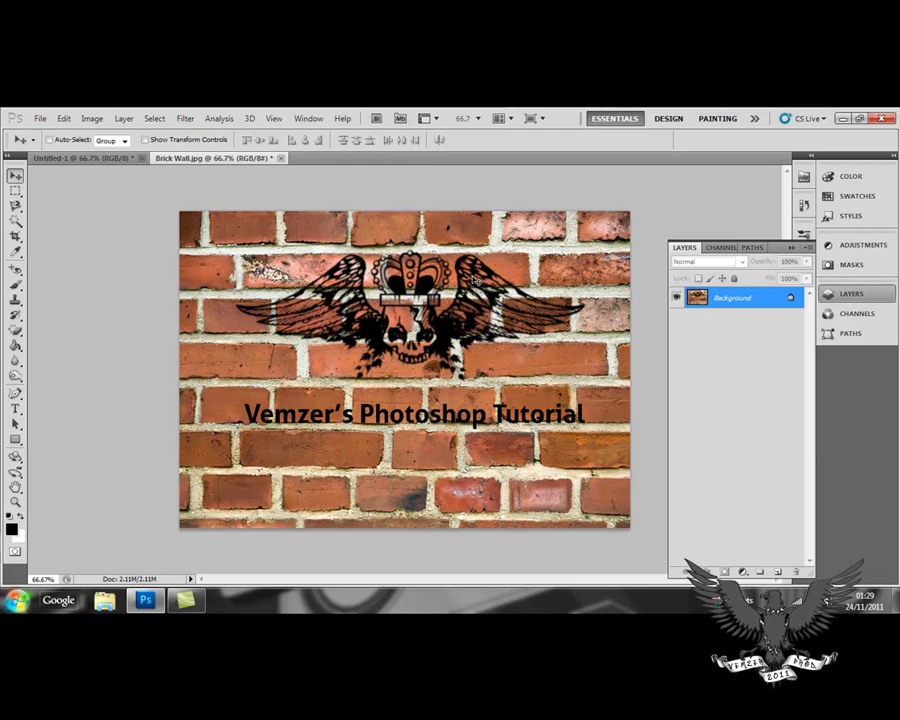
click(376, 346)
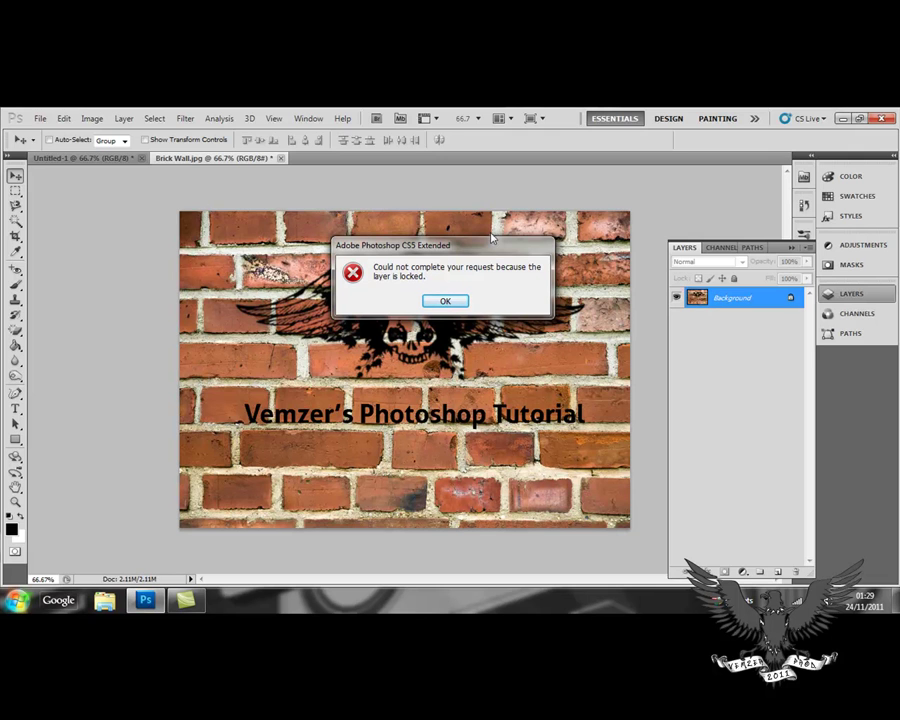
click(446, 303)
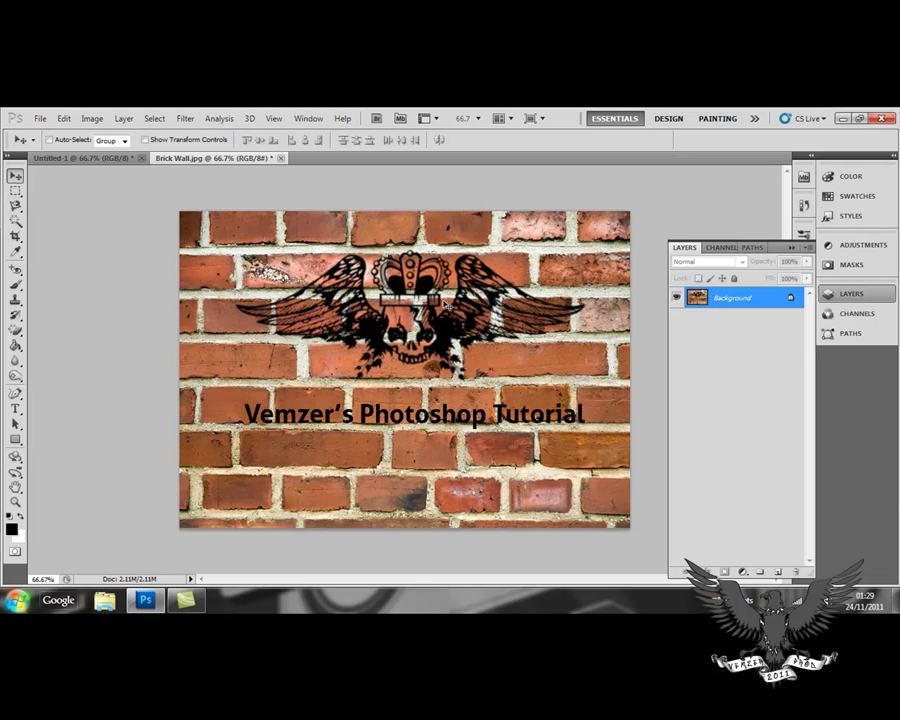